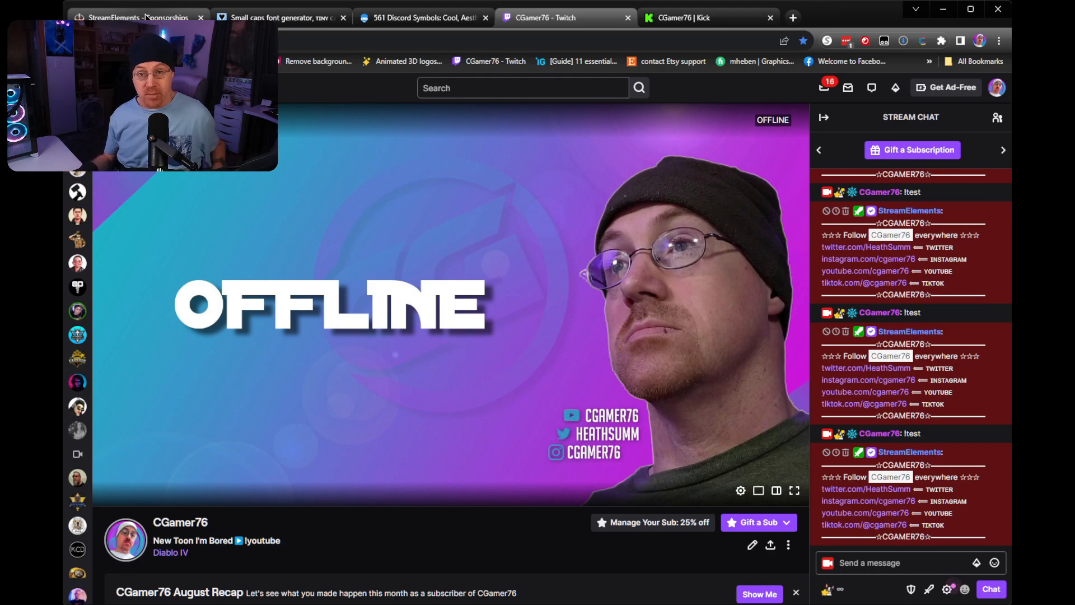
Switch to the StreamElements custom chat commands and start a new command named test2.
click(146, 17)
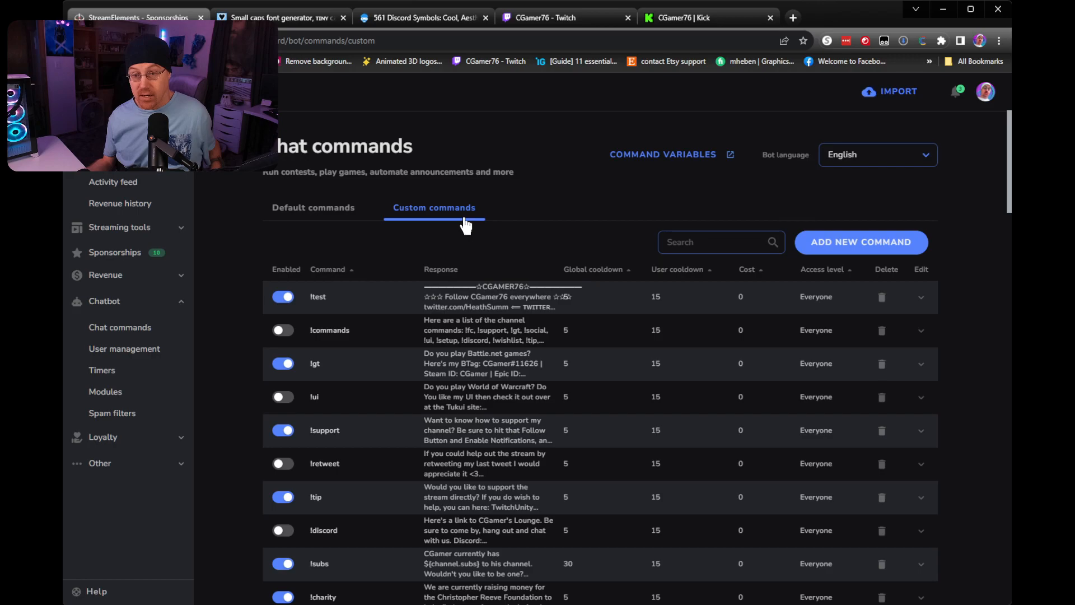
click(850, 242)
click(565, 381)
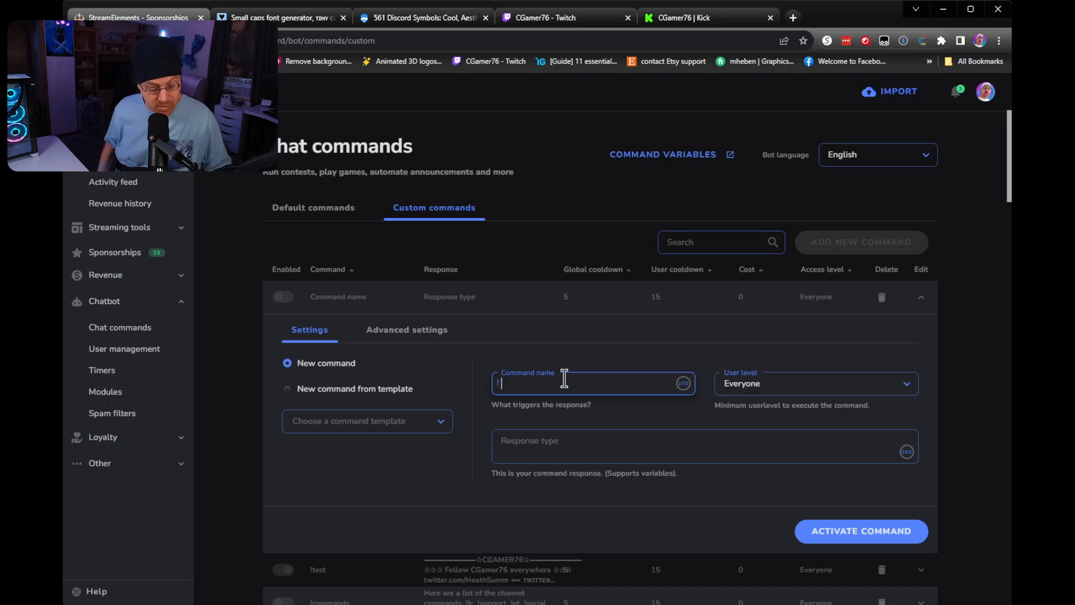
text(test2)
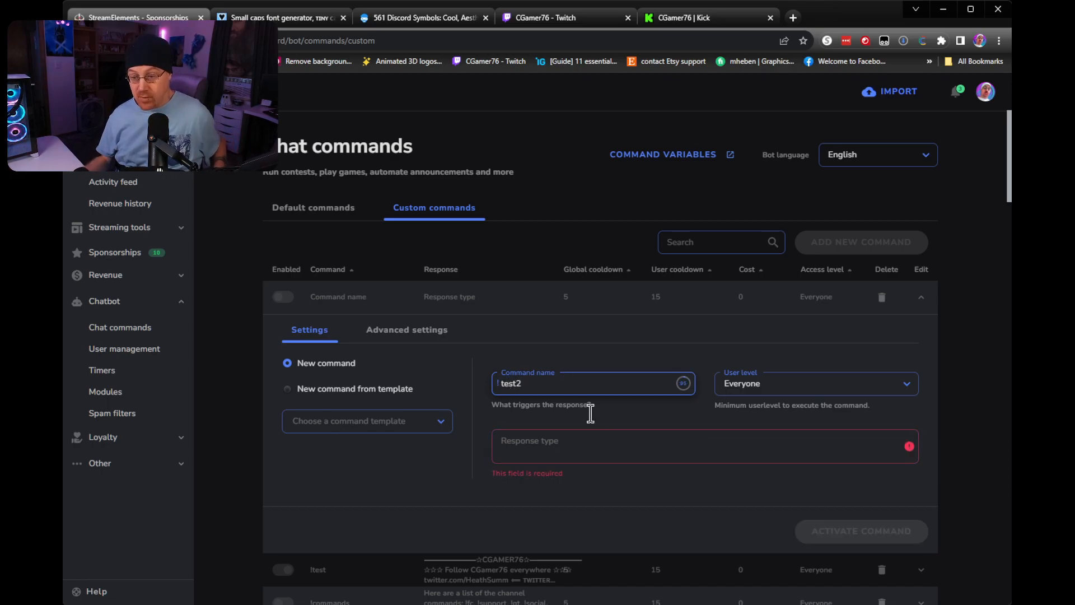
click(586, 449)
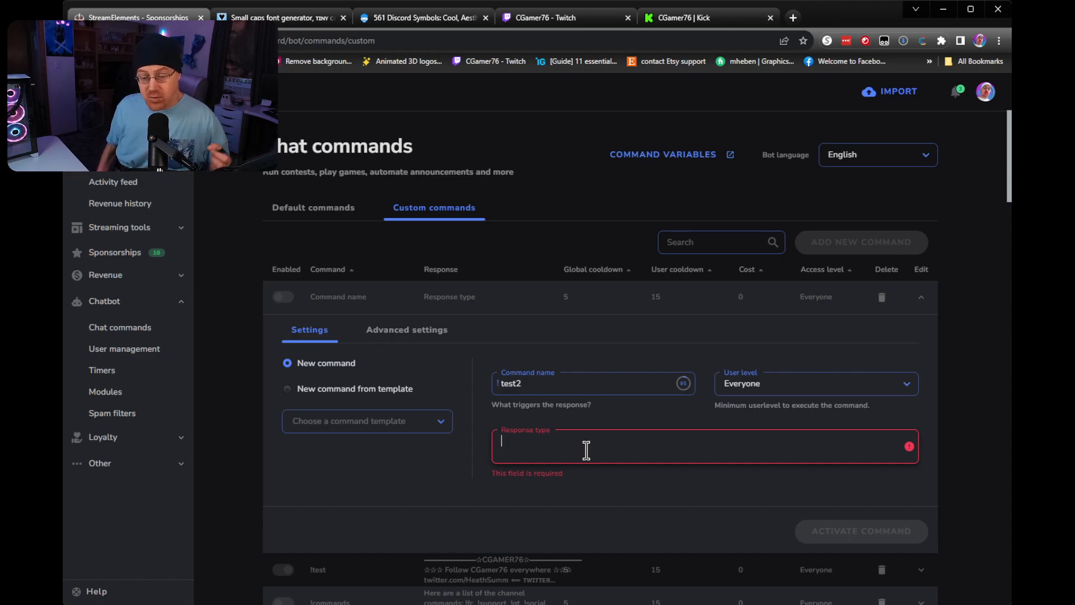
text(ww)
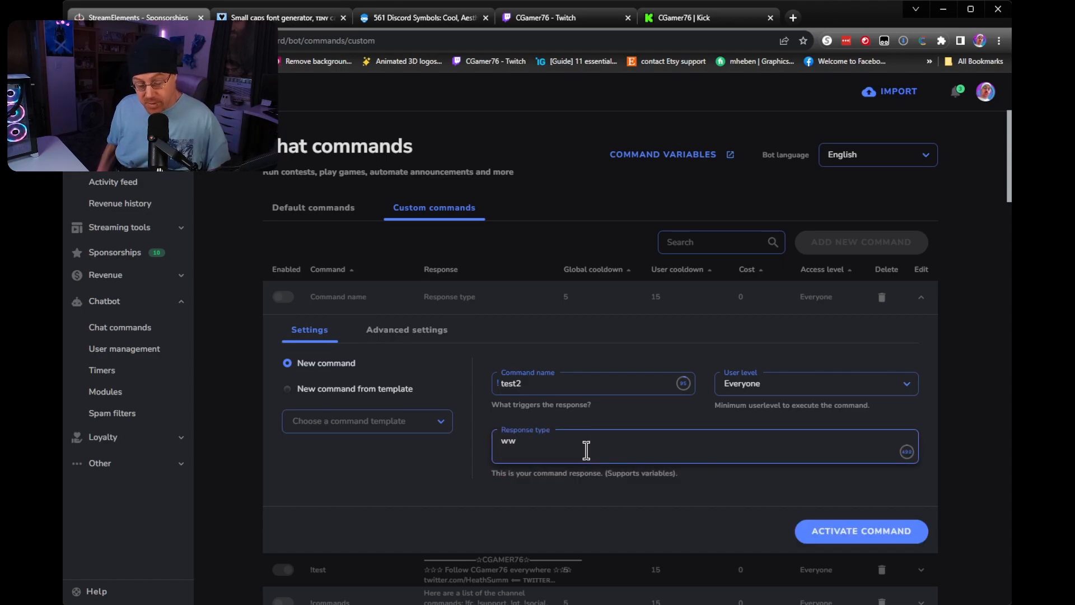
text(w.twitter.com/)
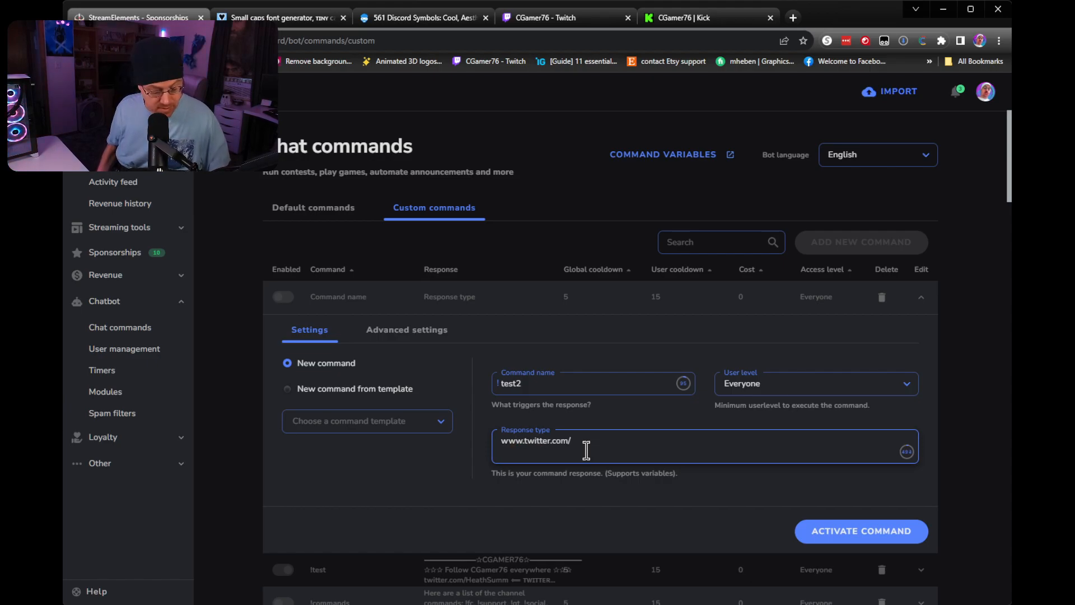
text(HeathSumm)
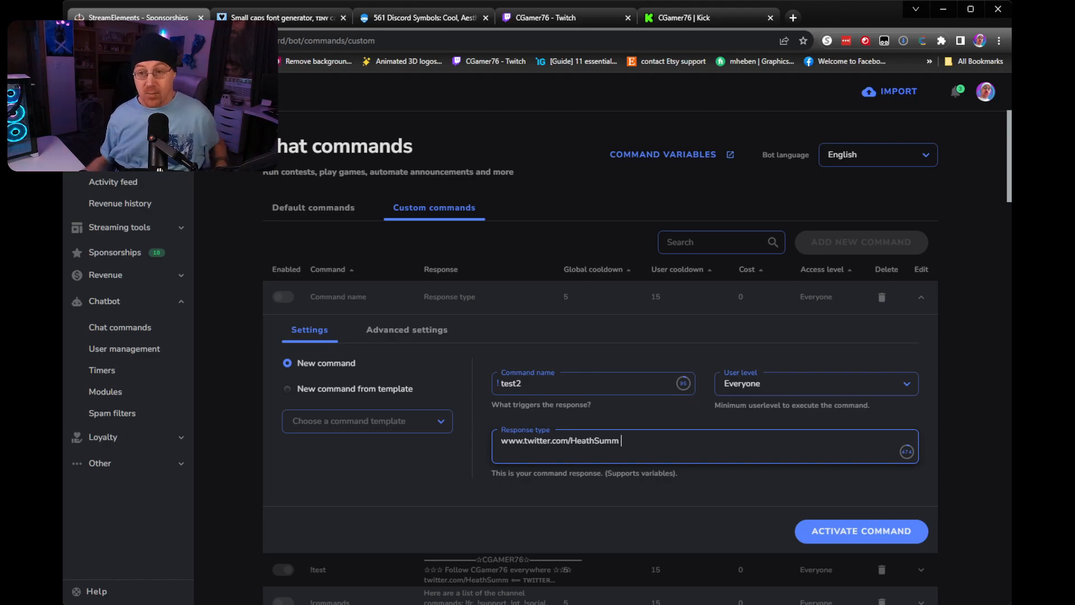
Copy the ⋘ symbol from the Discord Symbols page and add it after the Twitter link in the command's response.
click(379, 21)
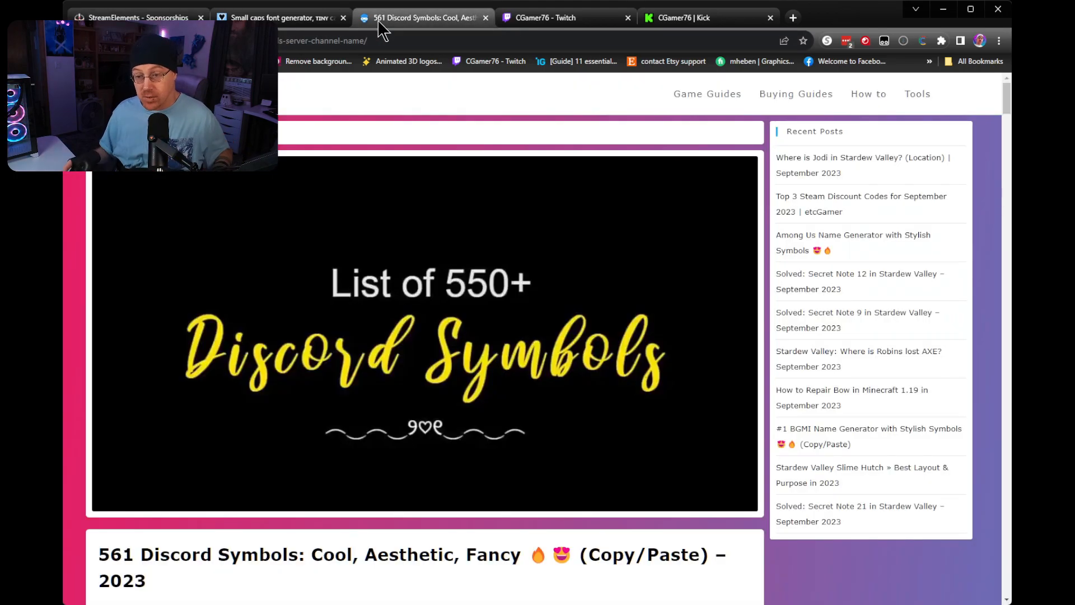
scroll(432, 311, down, 14)
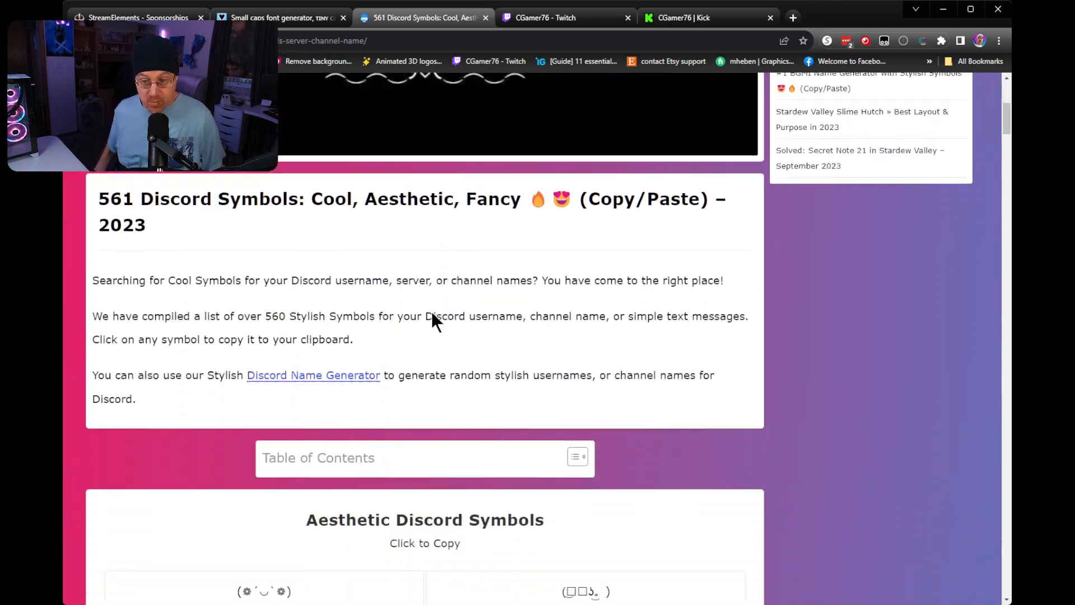
scroll(432, 312, down, 20)
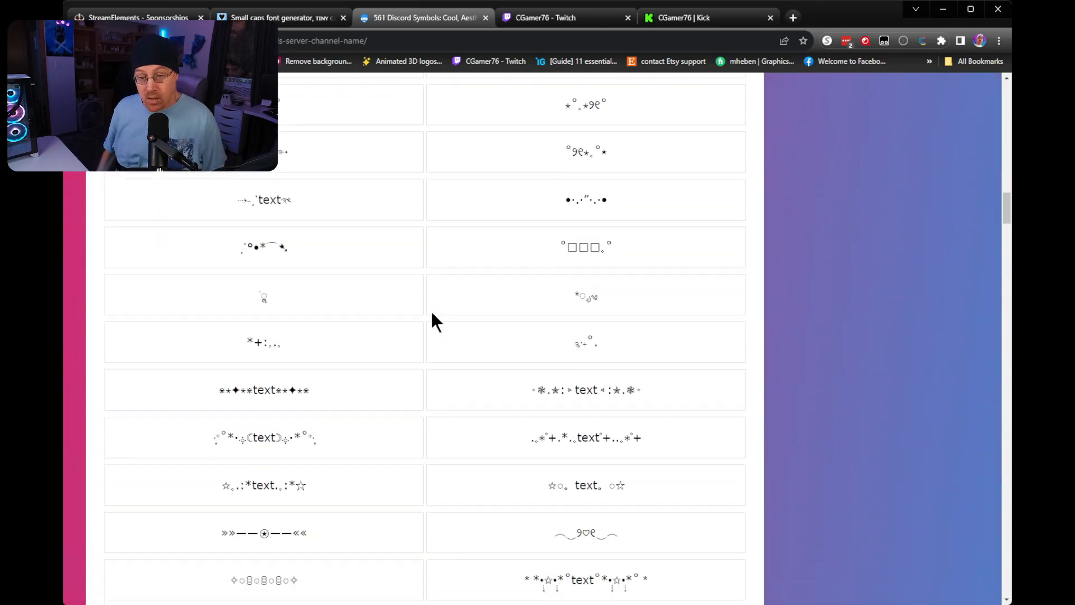
scroll(432, 312, down, 20)
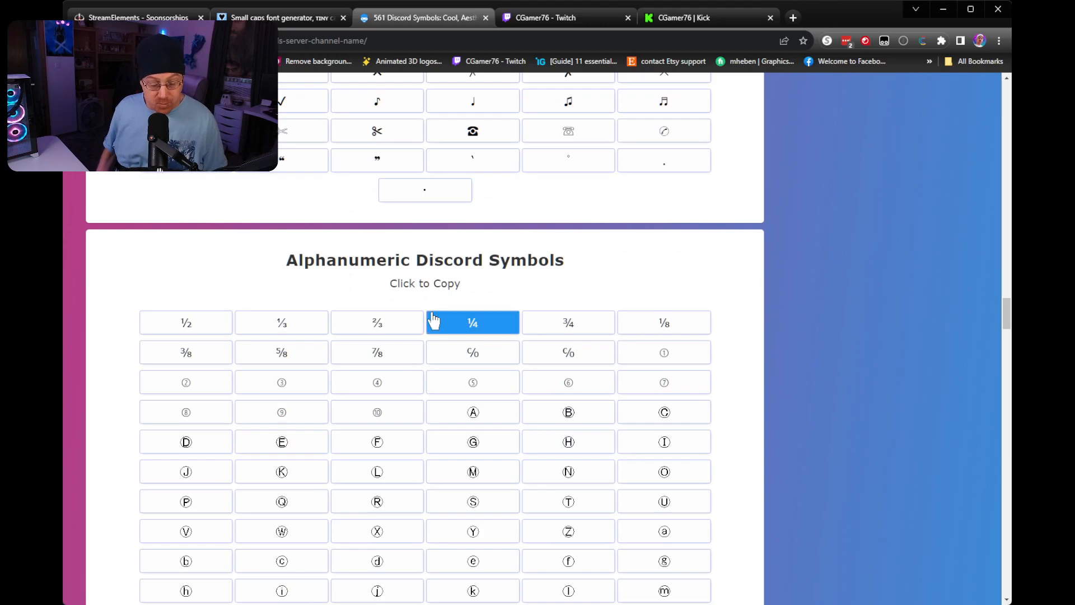
scroll(434, 320, up, 13)
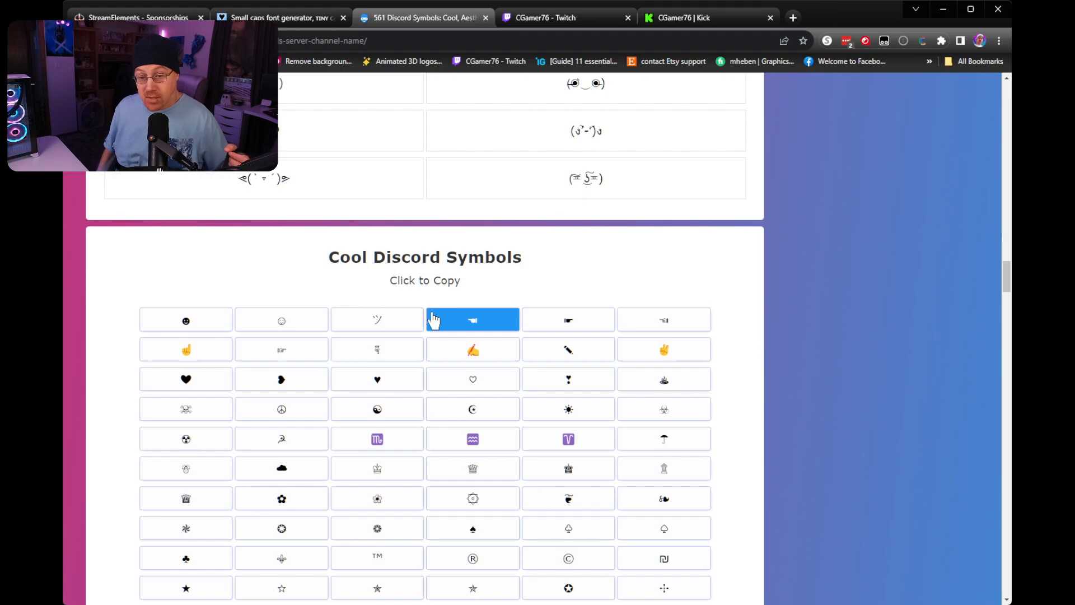
scroll(434, 320, down, 20)
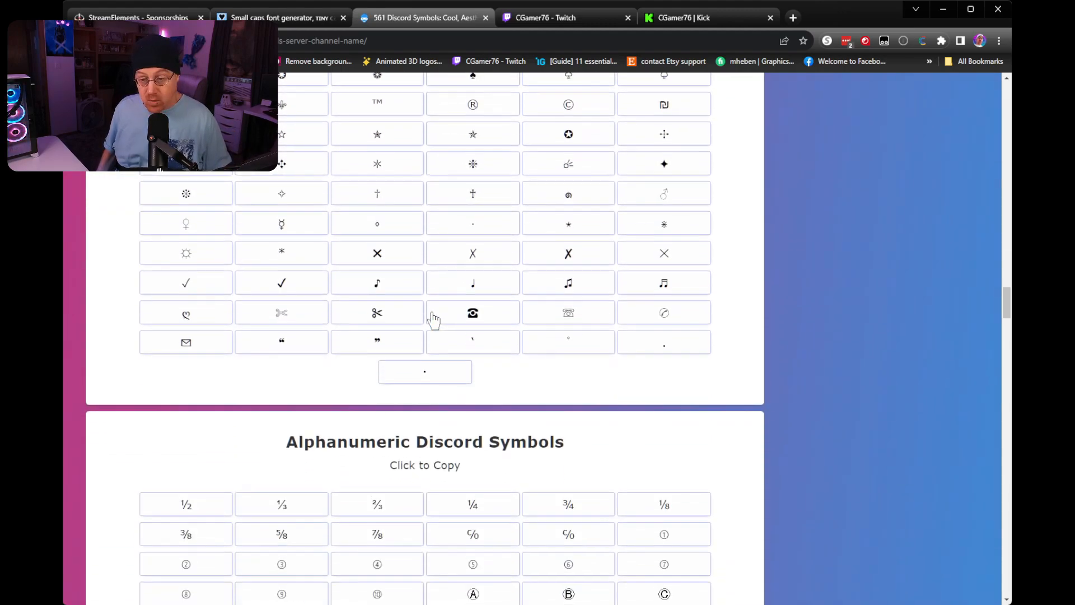
scroll(432, 319, down, 8)
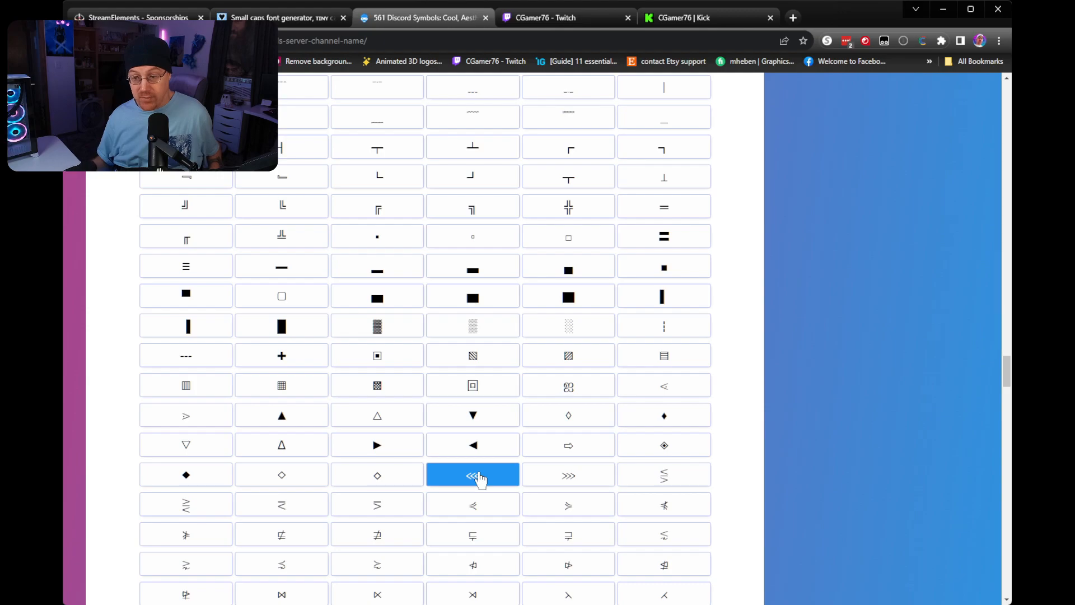
click(112, 16)
click(688, 441)
text(⋘)
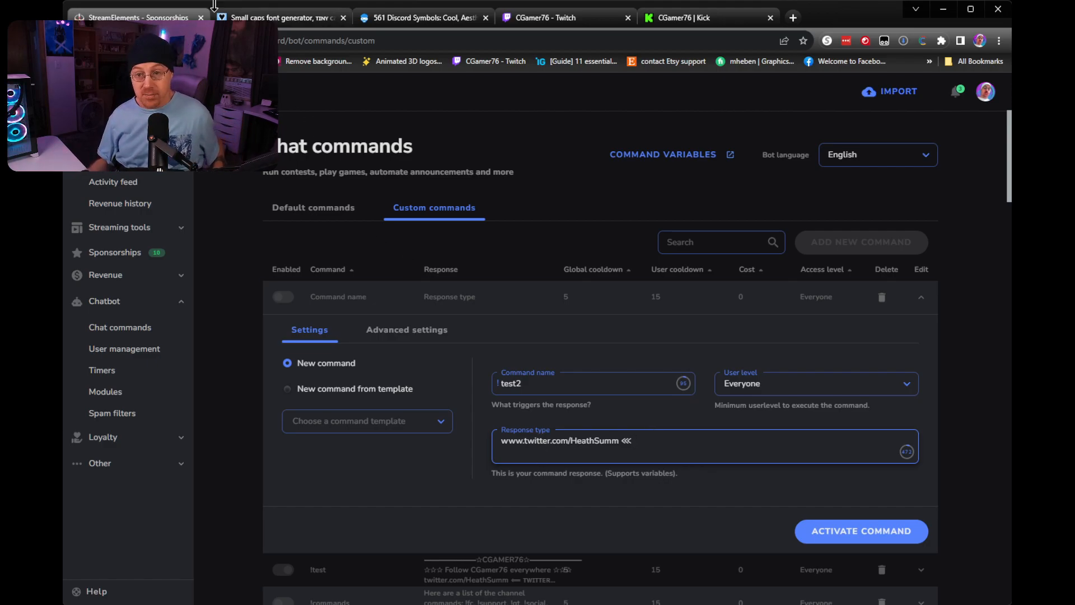
In the Small Caps Font Generator, replace the existing text with "twitter" and copy its small-caps version.
click(286, 19)
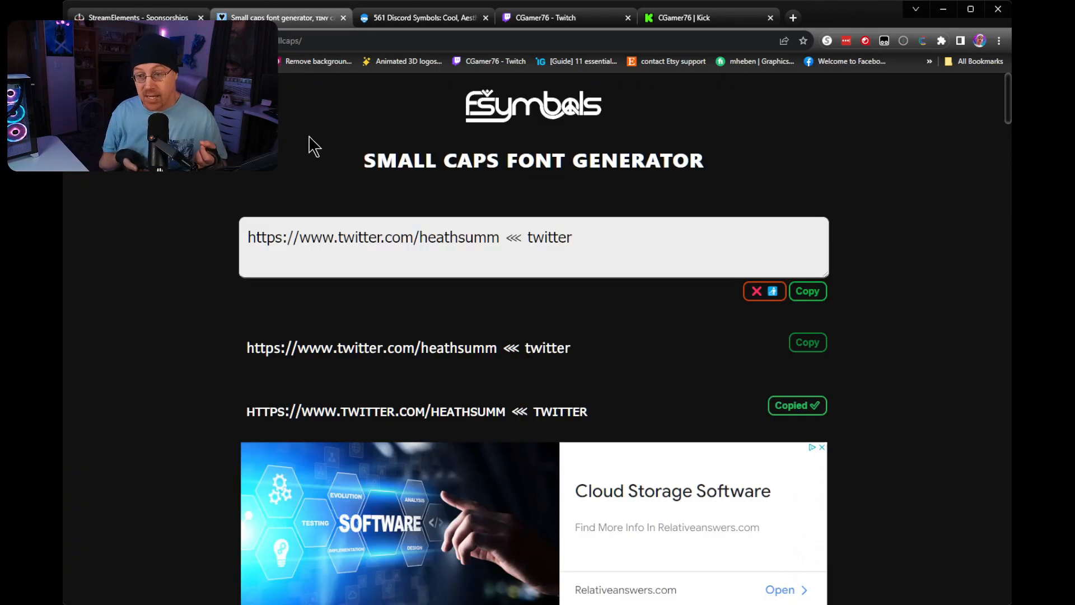
drag(592, 242, 123, 171)
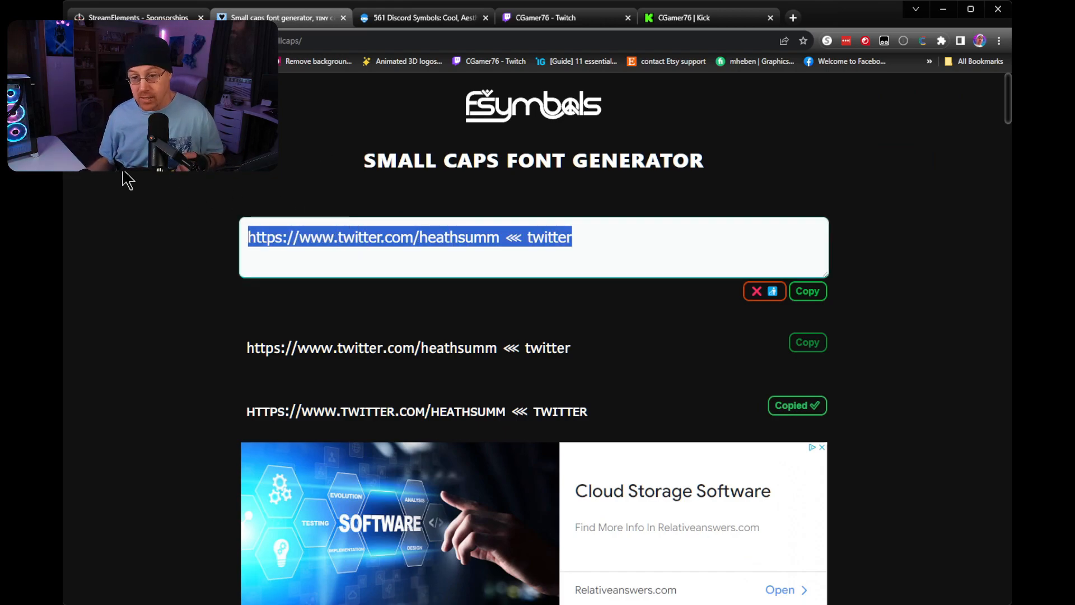
key(BackSpace)
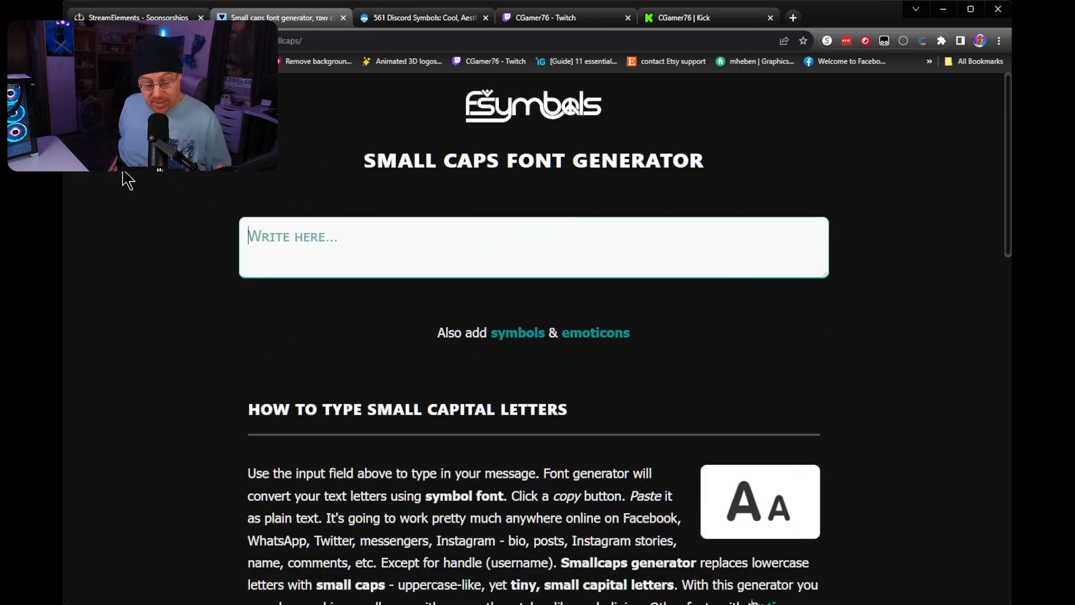
text(twitter)
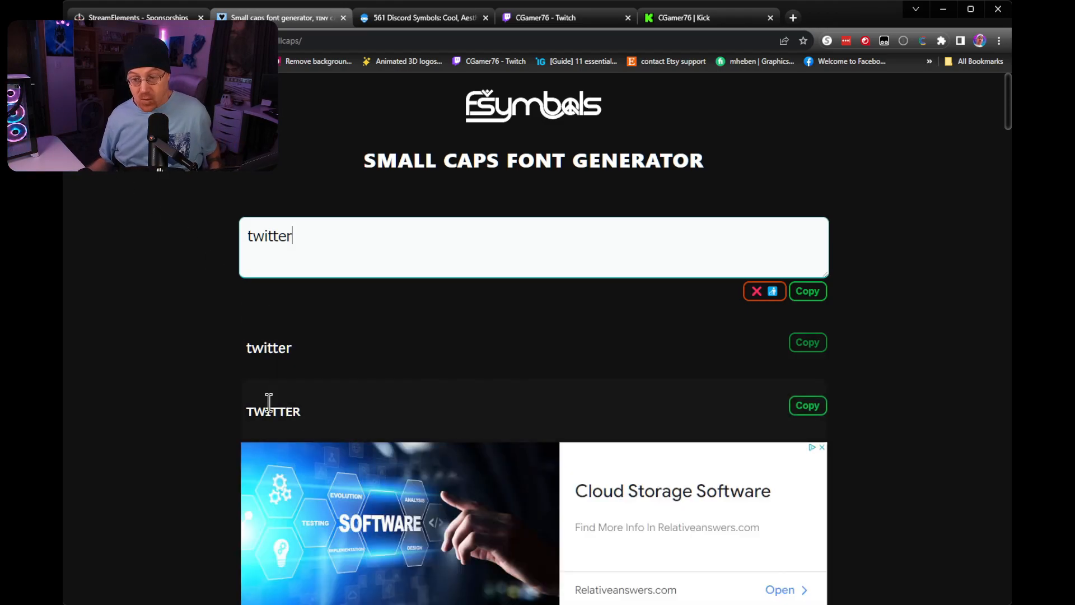
scroll(473, 403, down, 3)
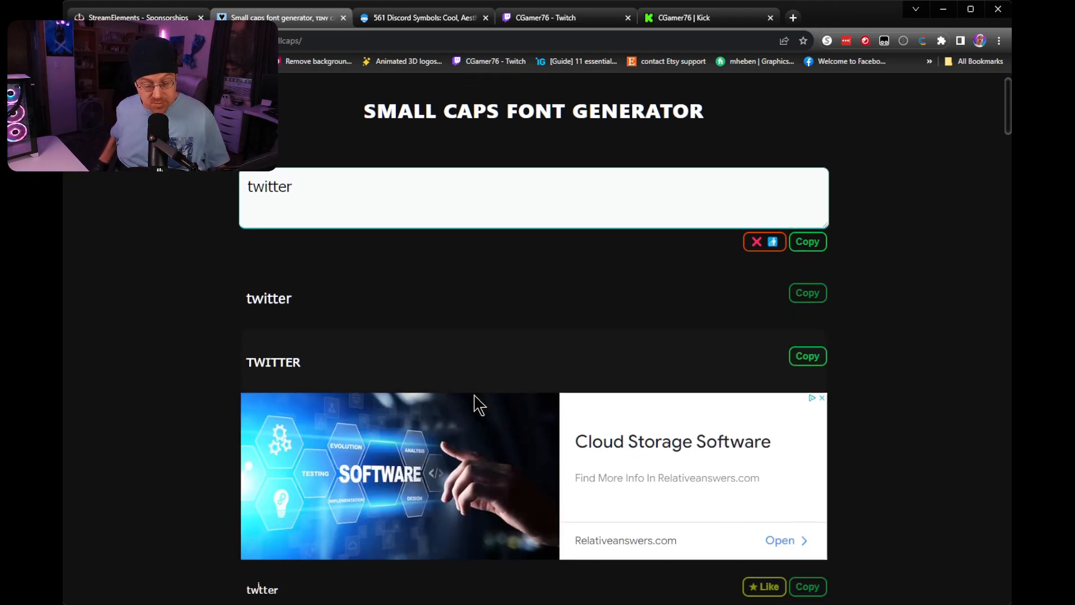
scroll(479, 405, down, 3)
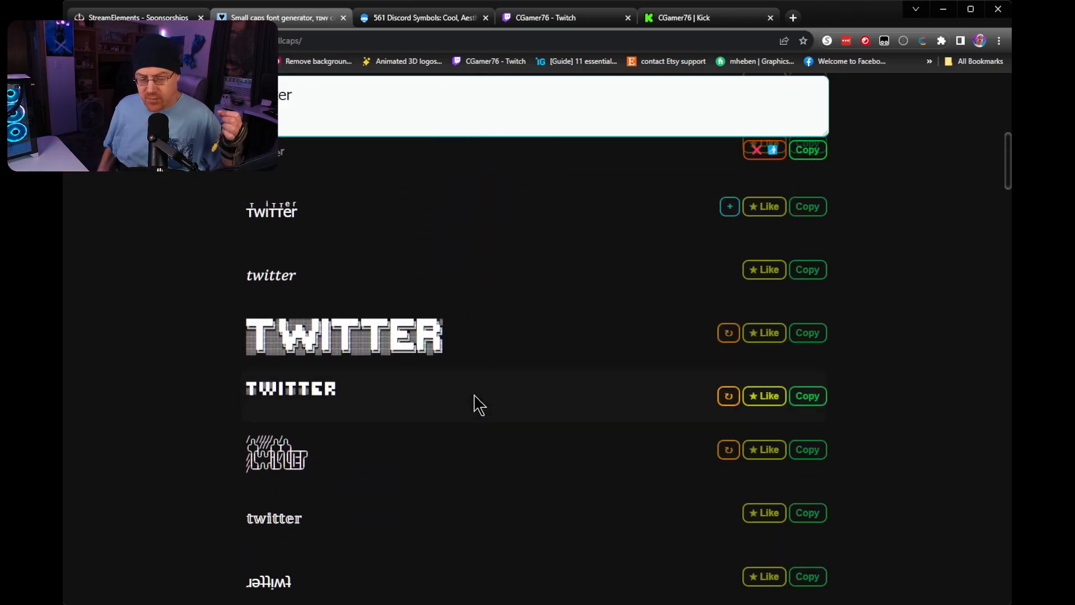
scroll(479, 405, up, 10)
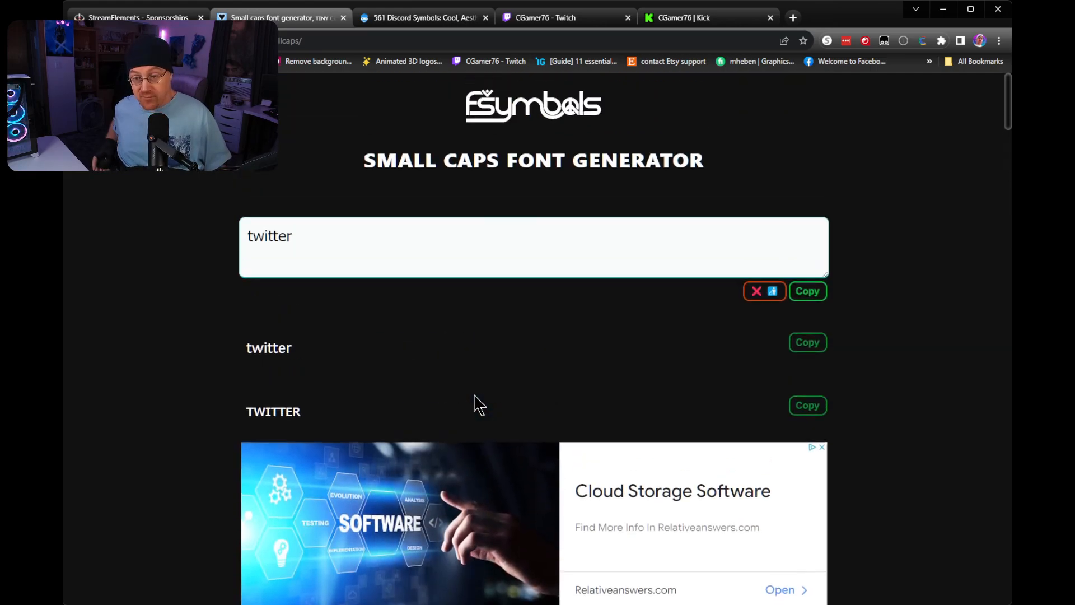
click(819, 408)
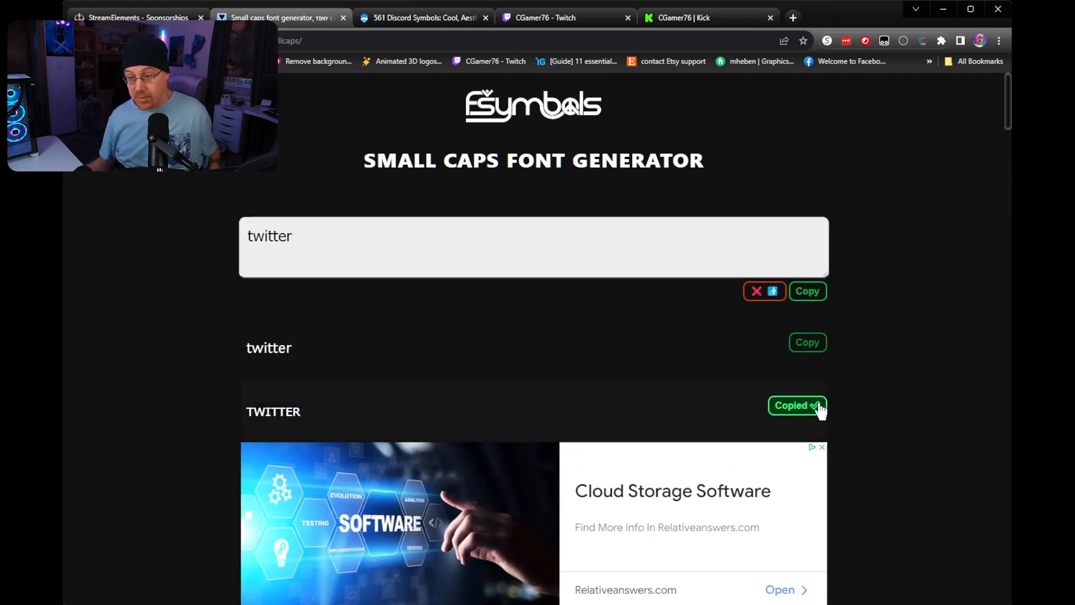
Add the copied small-caps TWITTER label after the ⋘ symbol in the StreamElements response and activate the test2 command.
click(121, 17)
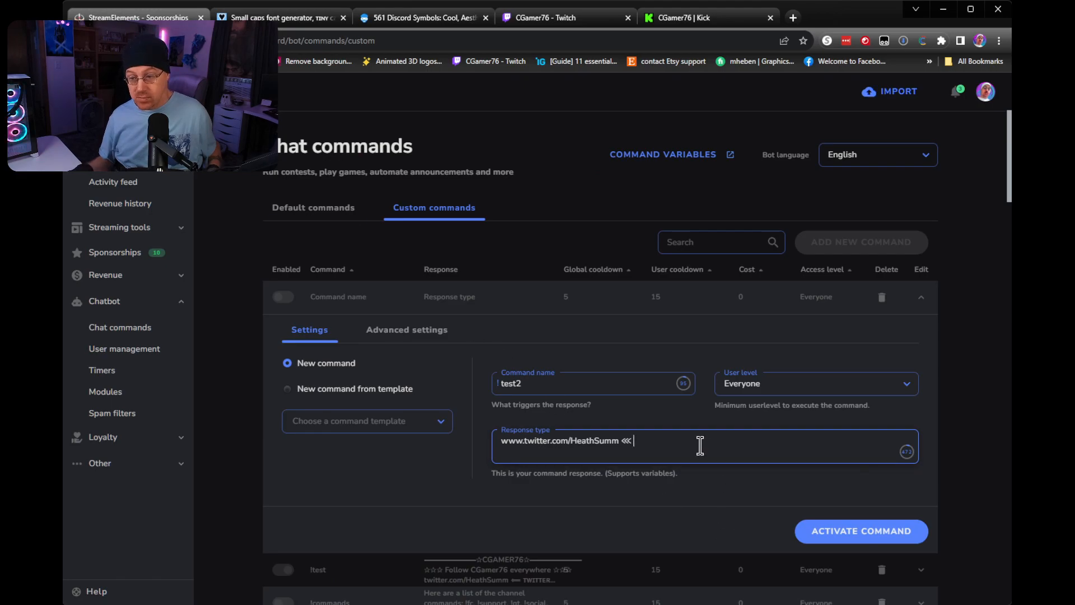
key(ctrl+v)
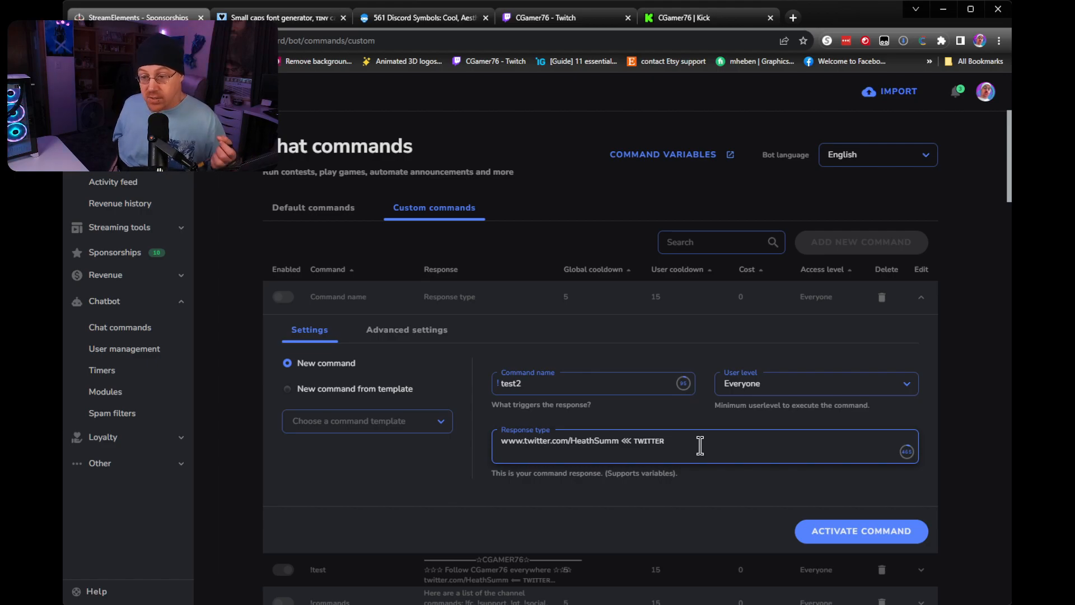
click(840, 532)
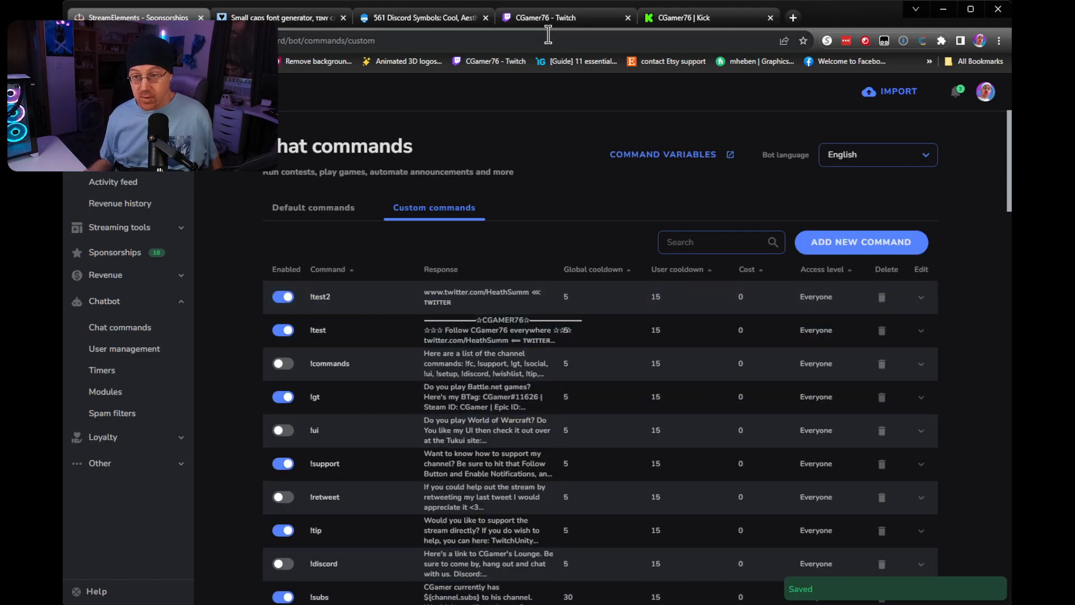
Switch to the Twitch channel page, send !test2 in the stream chat and open the Twitter link from the bot's reply.
click(540, 18)
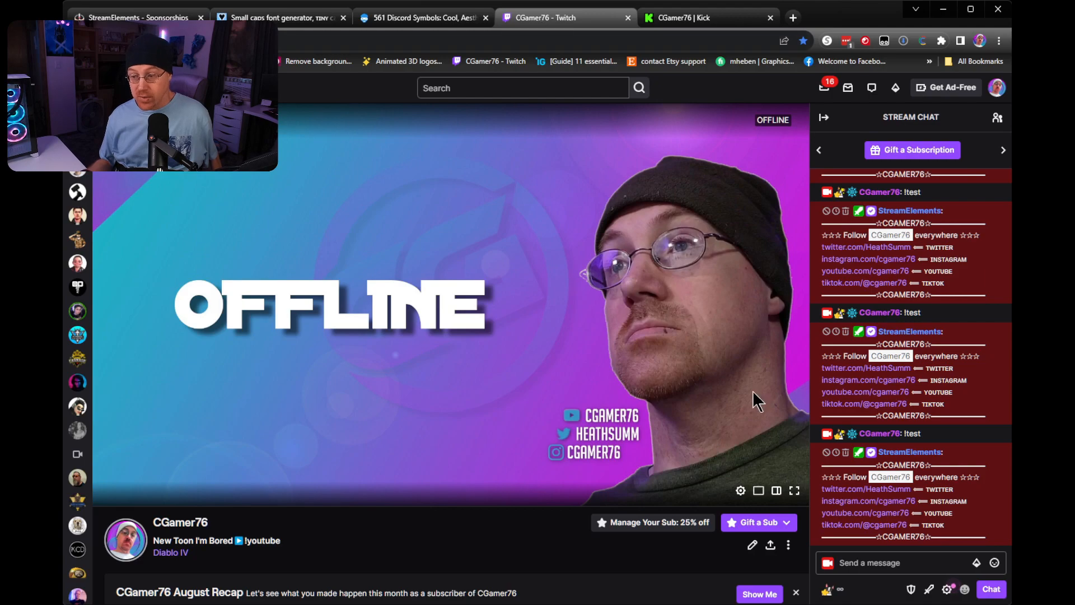
click(867, 563)
text(!t)
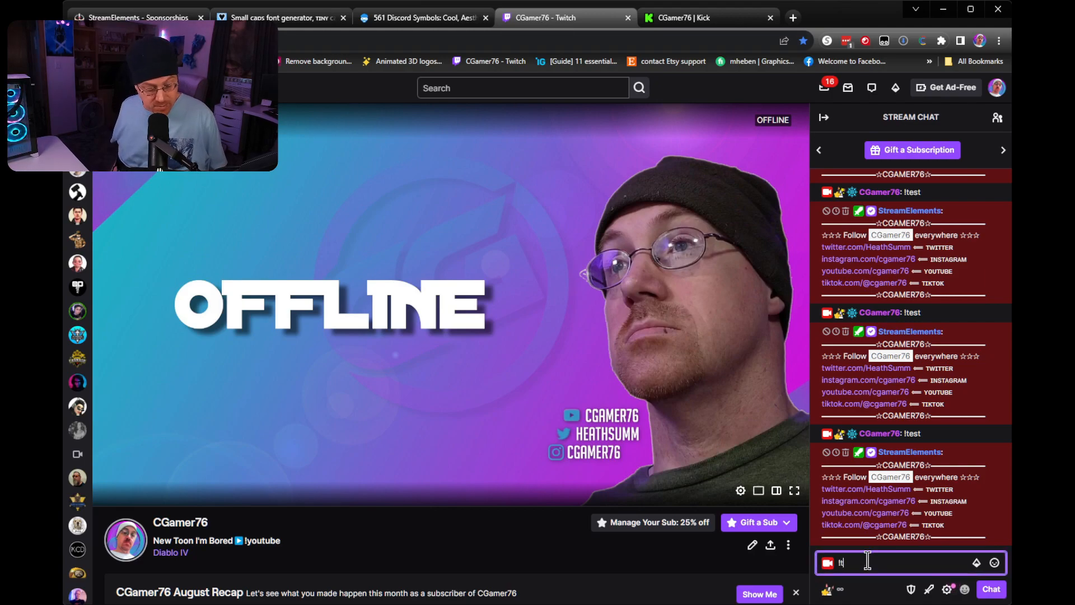
text(est2)
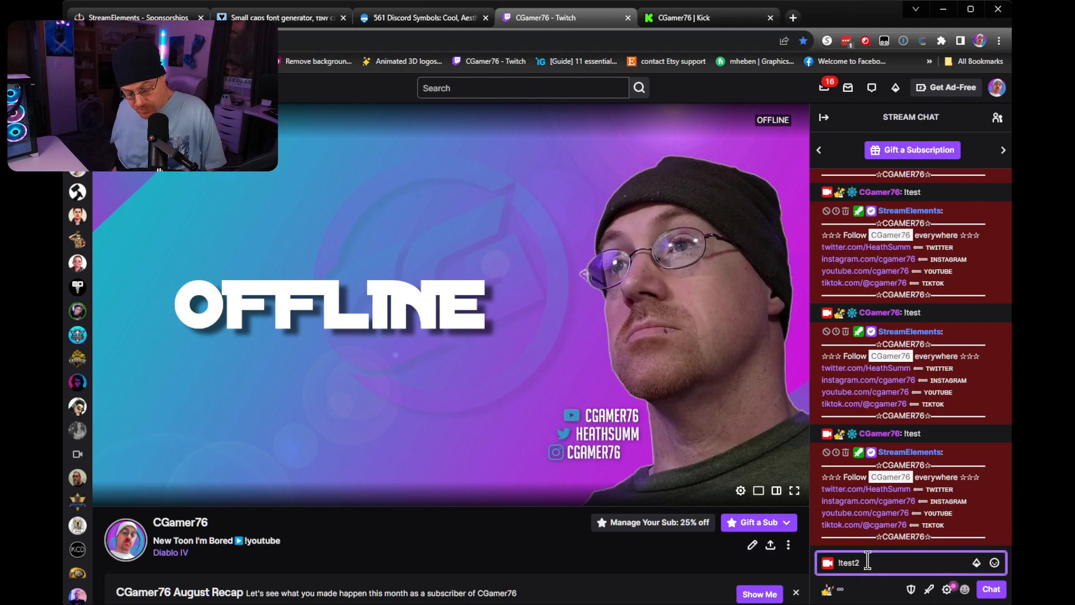
key(Return)
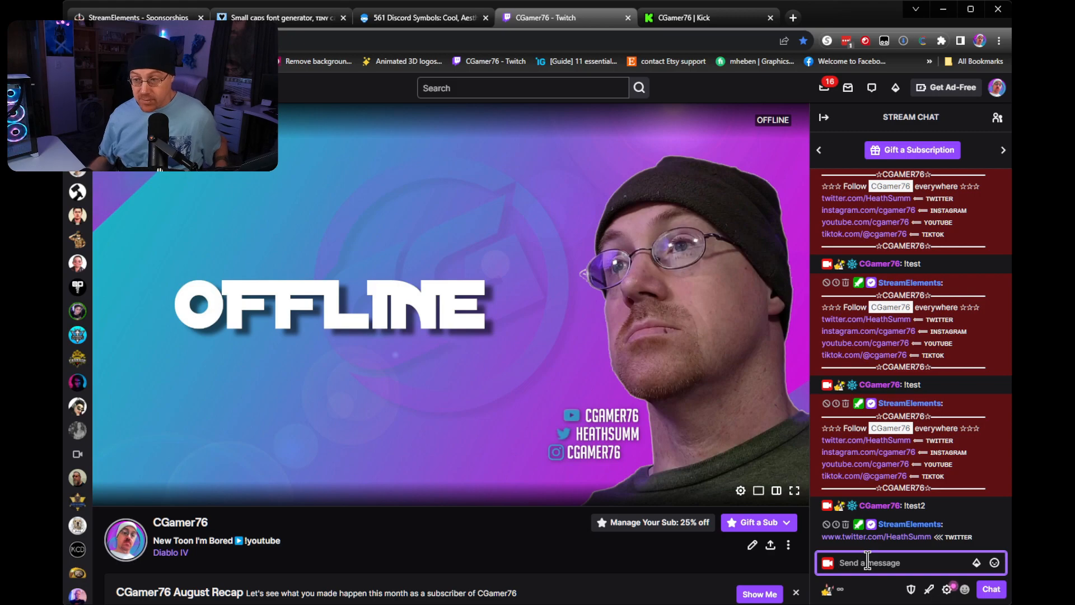
click(903, 535)
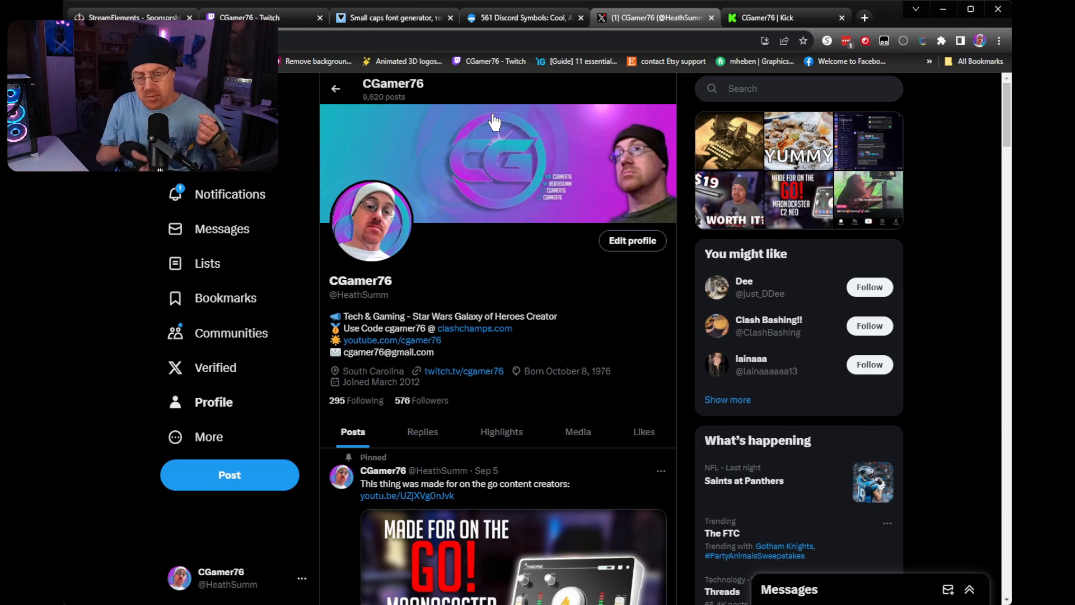
click(118, 16)
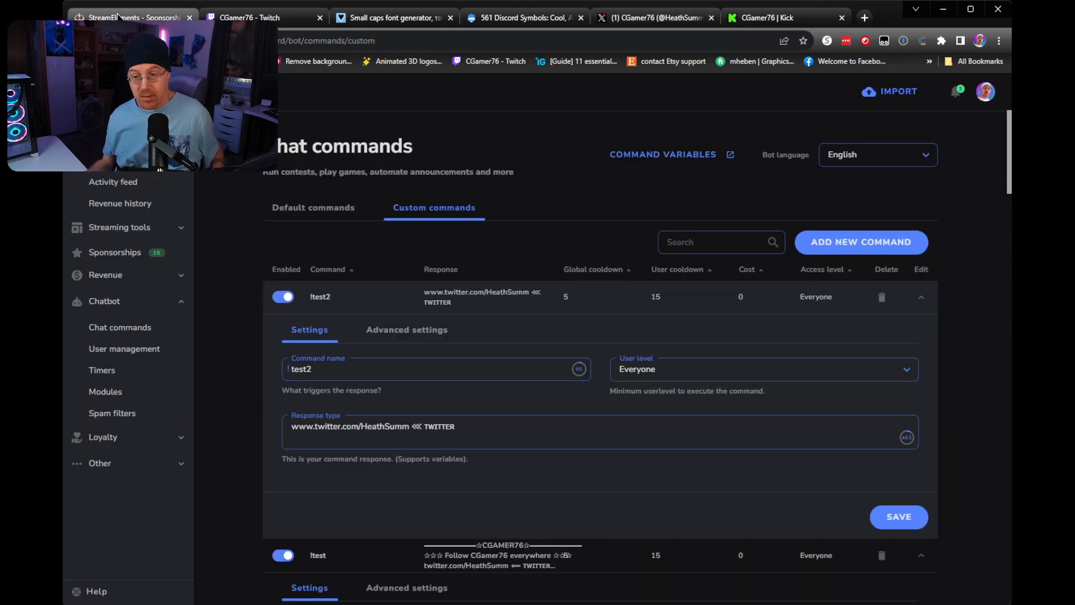
click(470, 426)
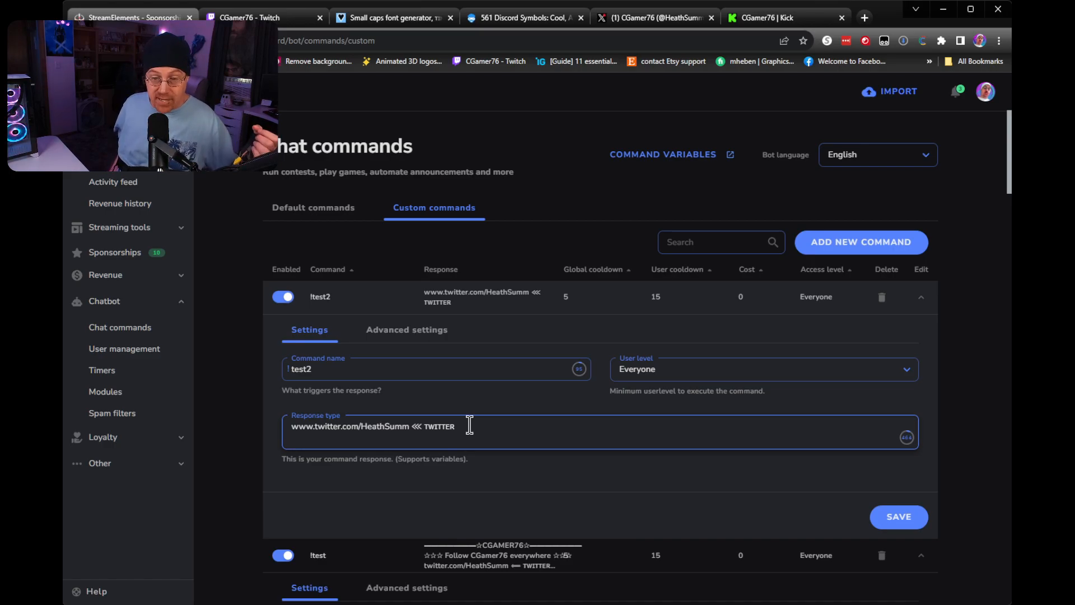
key(ctrl+v)
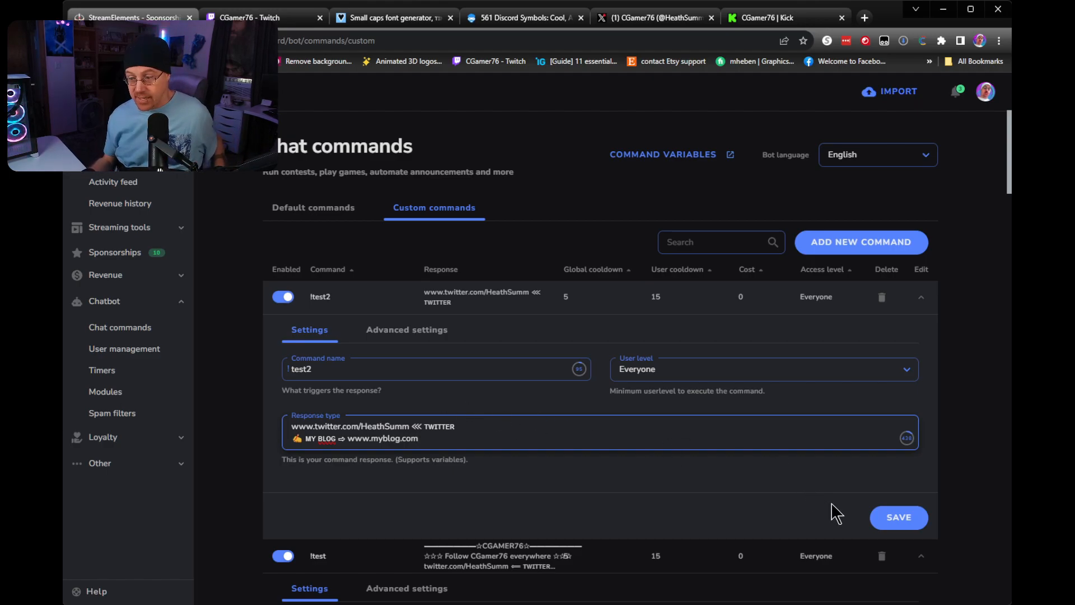
click(871, 519)
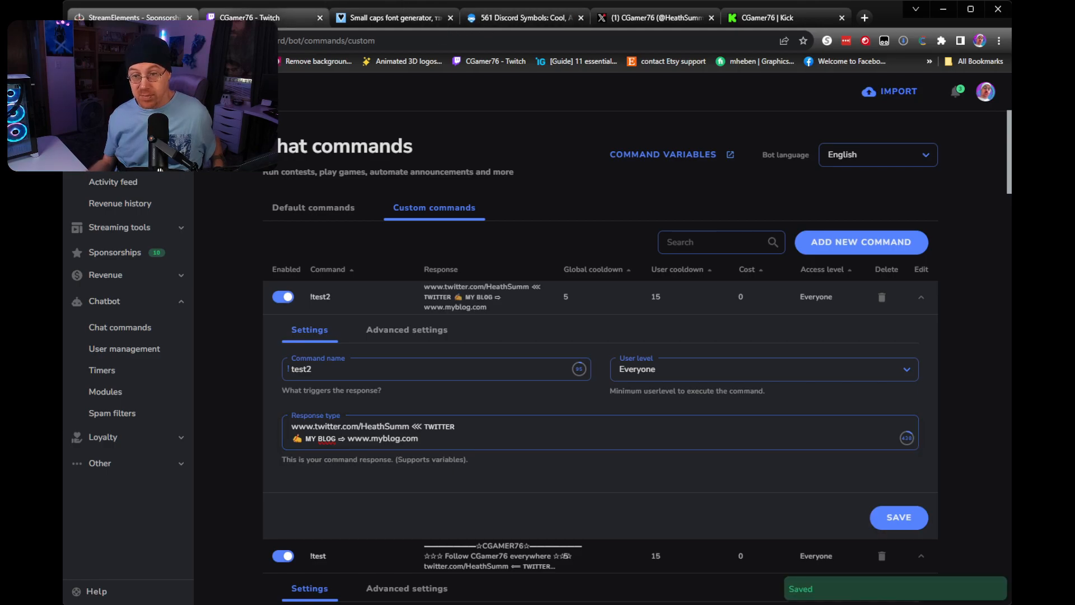
Switch to the Twitch channel page and send !test2 in the stream chat to test the two-line response.
click(302, 17)
click(896, 562)
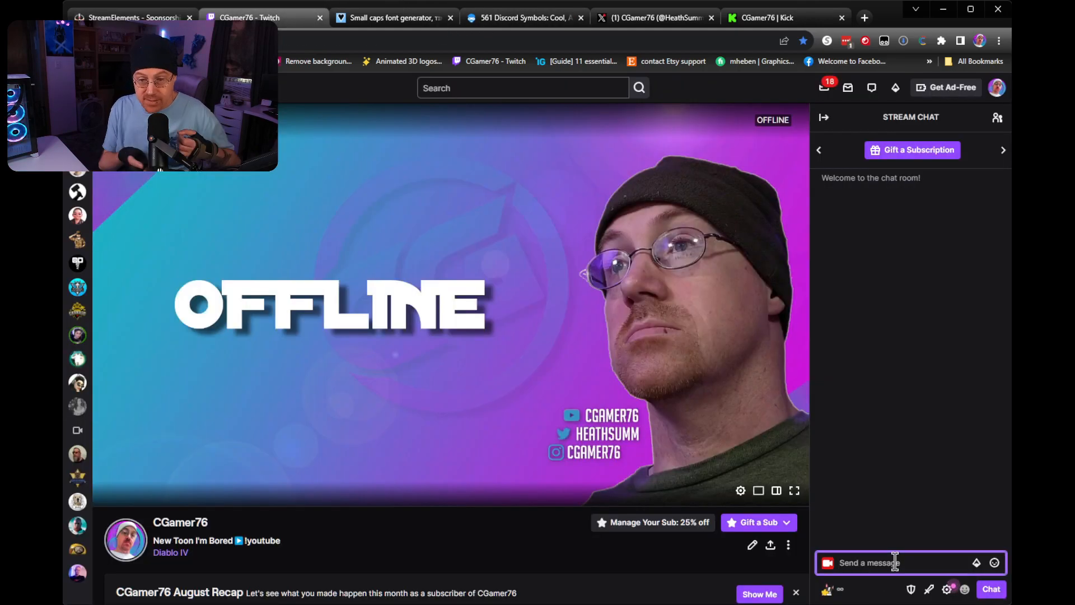
text(!test2)
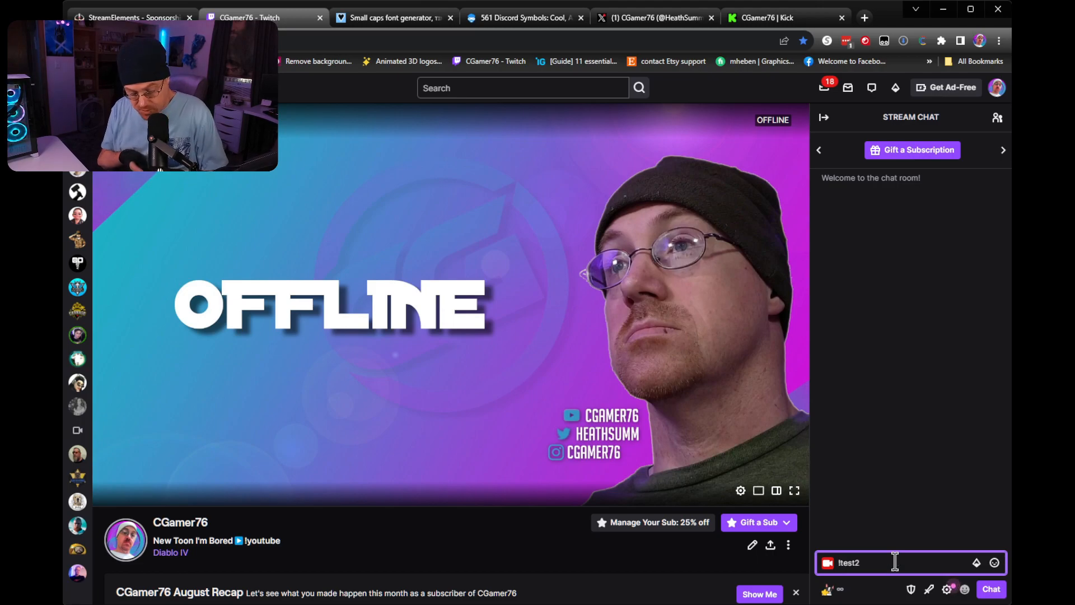
key(Return)
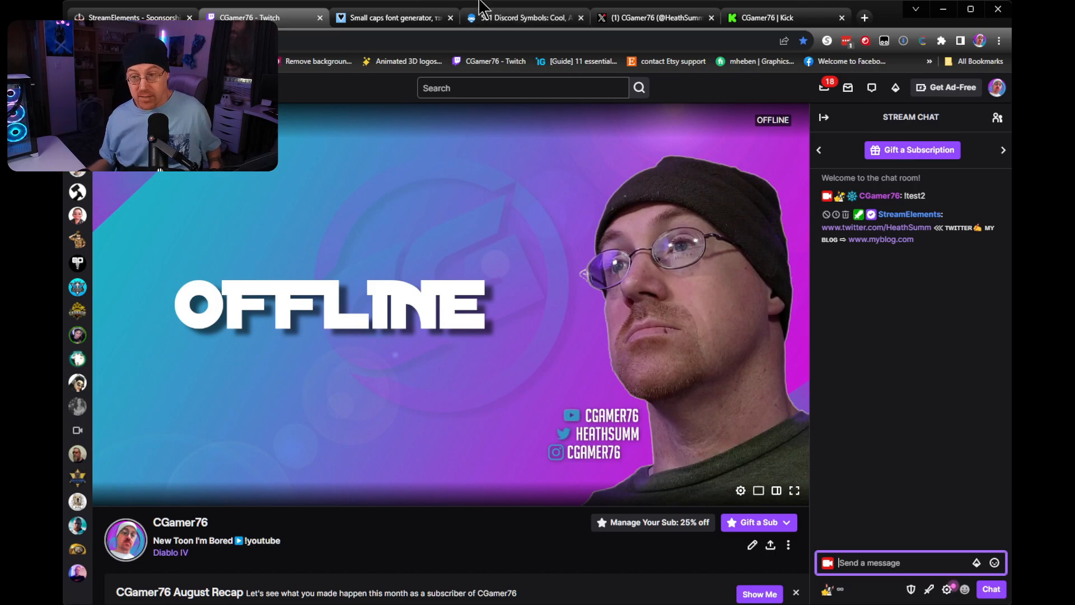
Add blank spacing after the TWITTER label in the StreamElements !test2 response using the Discord symbols page's invisible character, and save the command.
click(502, 26)
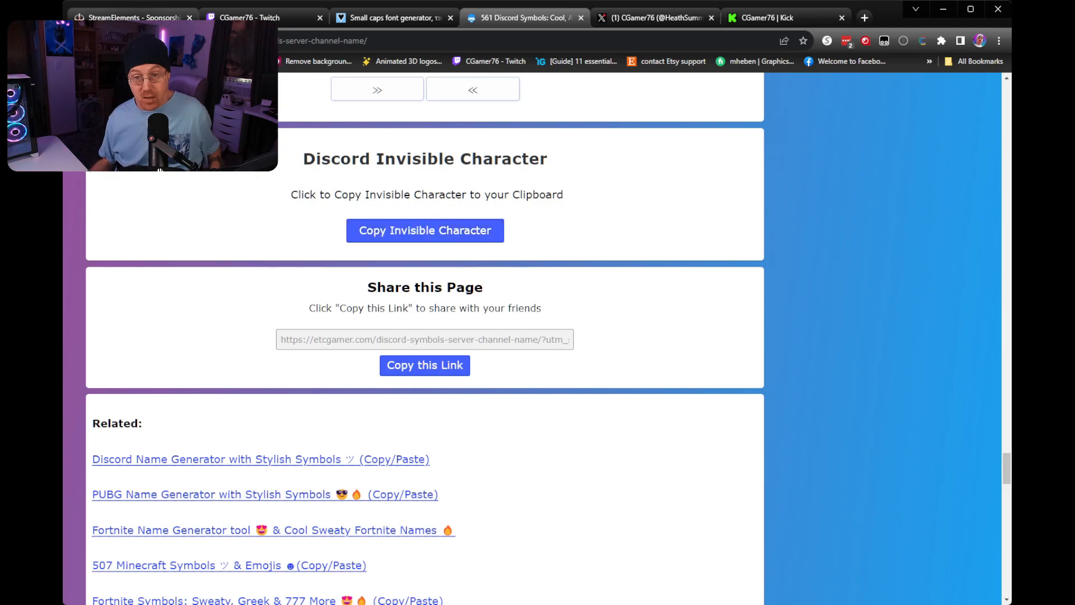
click(129, 14)
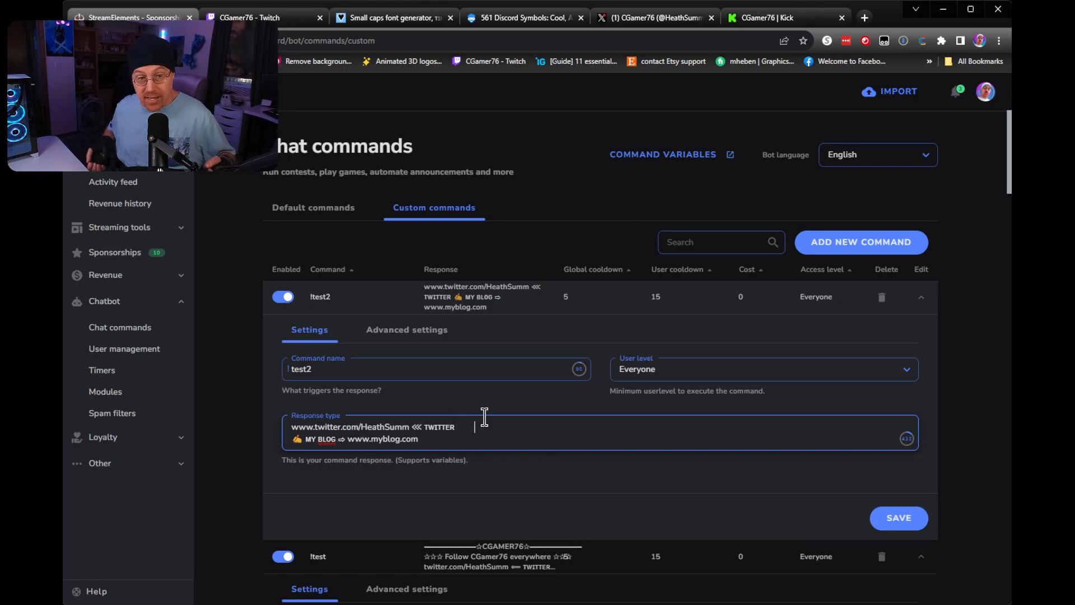
click(900, 520)
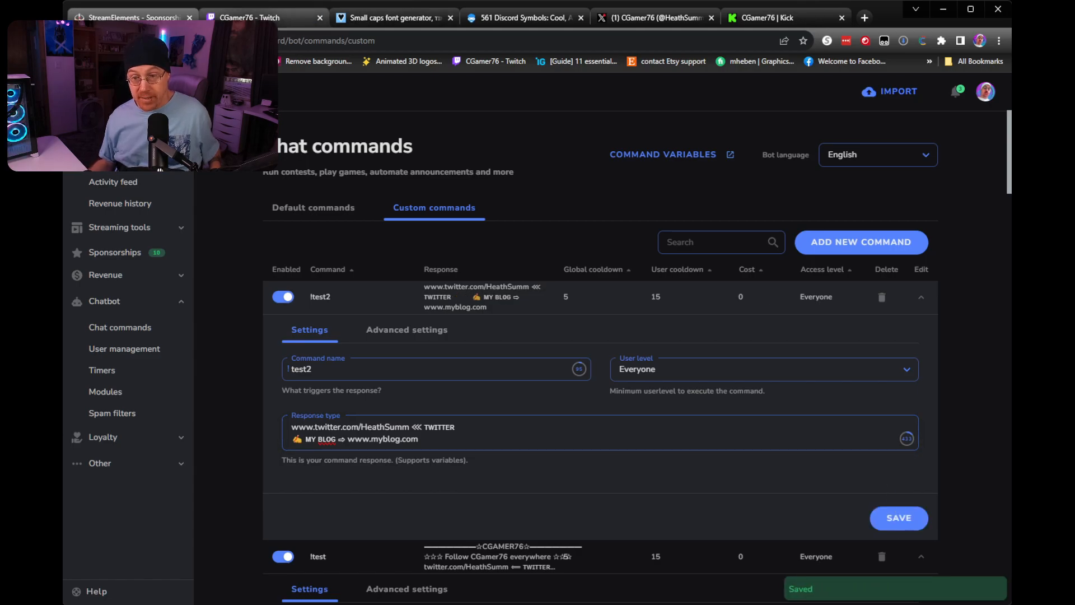
Return to the Twitch stream chat and send !test2 again to test the response with the added spacing.
click(258, 17)
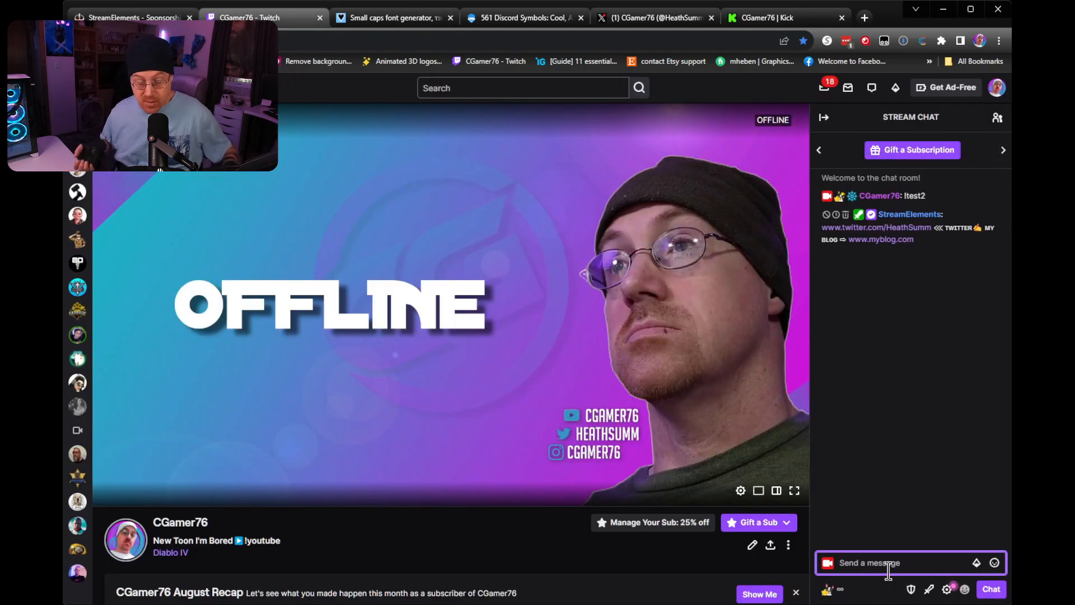
text(!t)
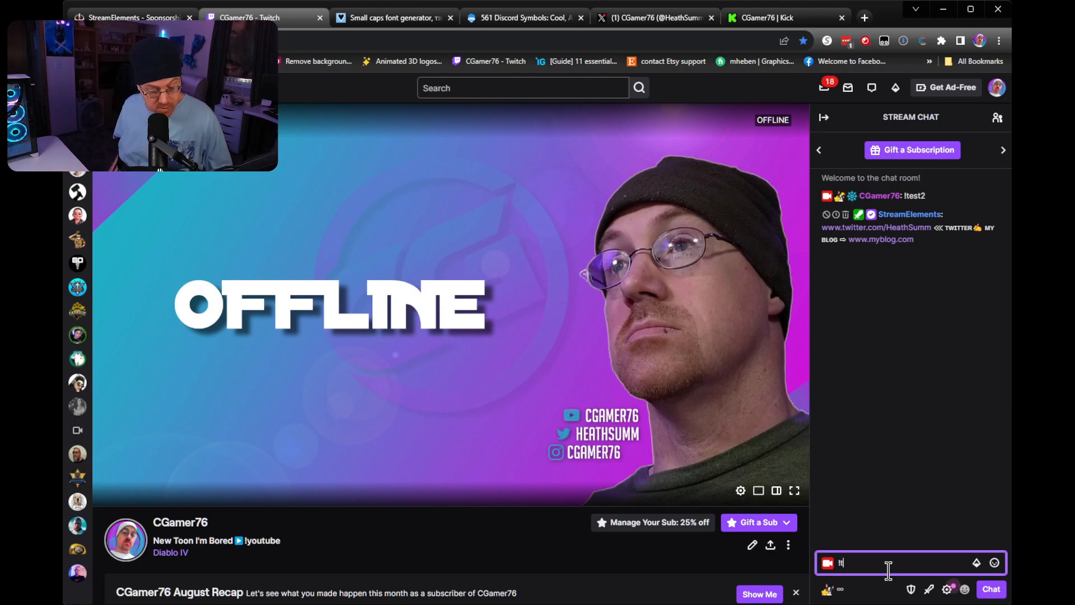
text(est2)
key(Return)
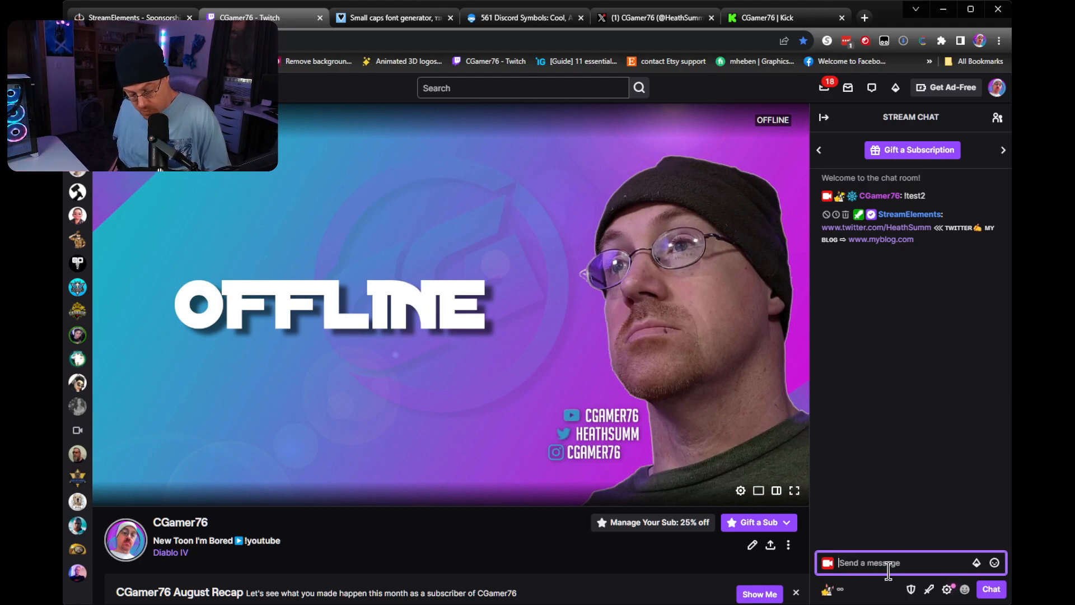